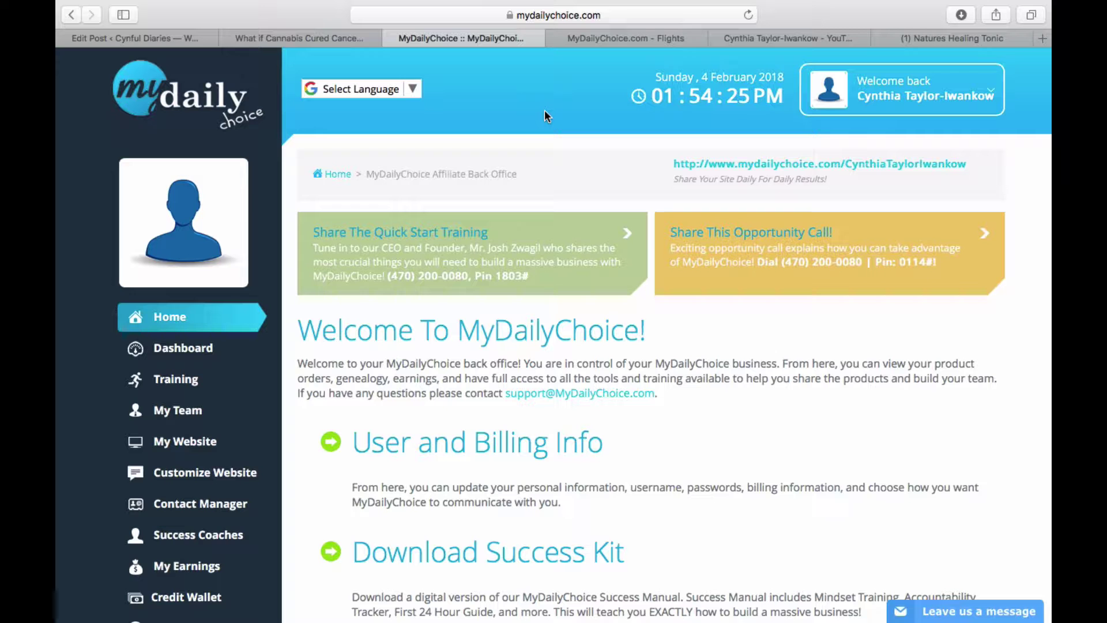
# Step: Open the Personal Info settings page from the sidebar
pyautogui.scroll(-2, 511, 146)
pyautogui.scroll(-5, 510, 148)
pyautogui.scroll(-5, 509, 148)
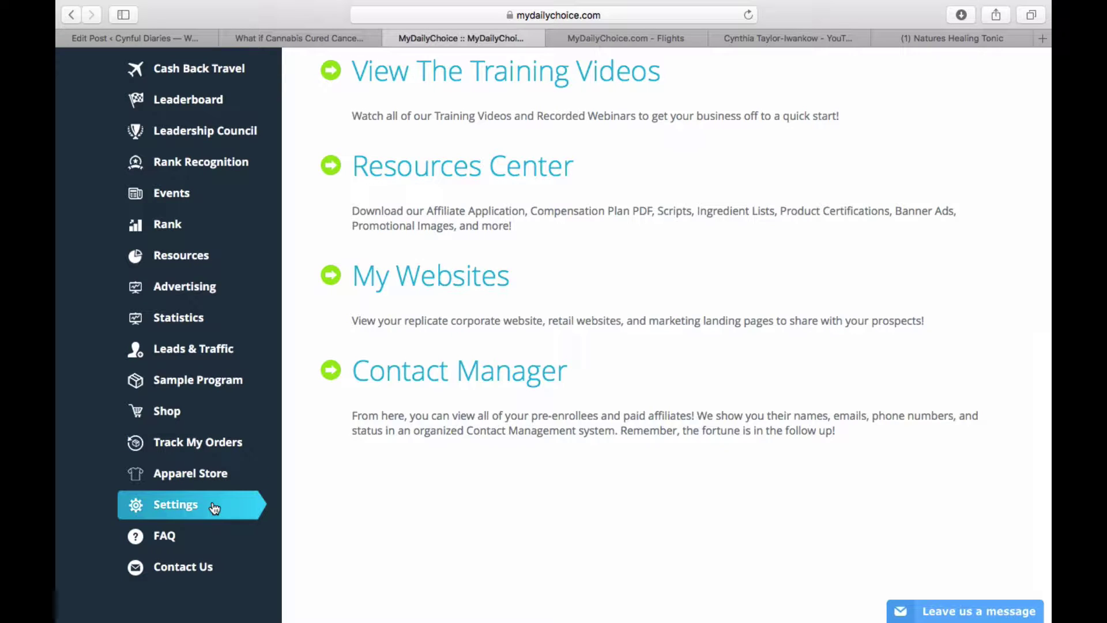
pyautogui.click(183, 506)
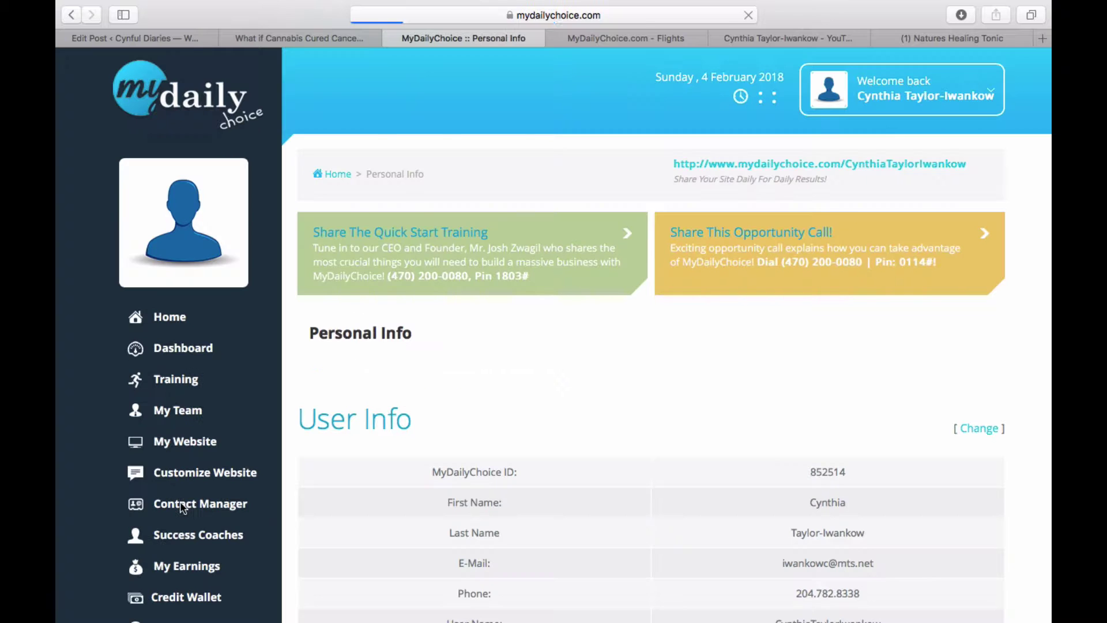
# Step: Scroll down to the Autoship section listing one Hemp Worx Director Pack
pyautogui.scroll(-4, 403, 556)
pyautogui.scroll(-4, 403, 557)
pyautogui.scroll(-3, 402, 556)
pyautogui.scroll(-1, 402, 556)
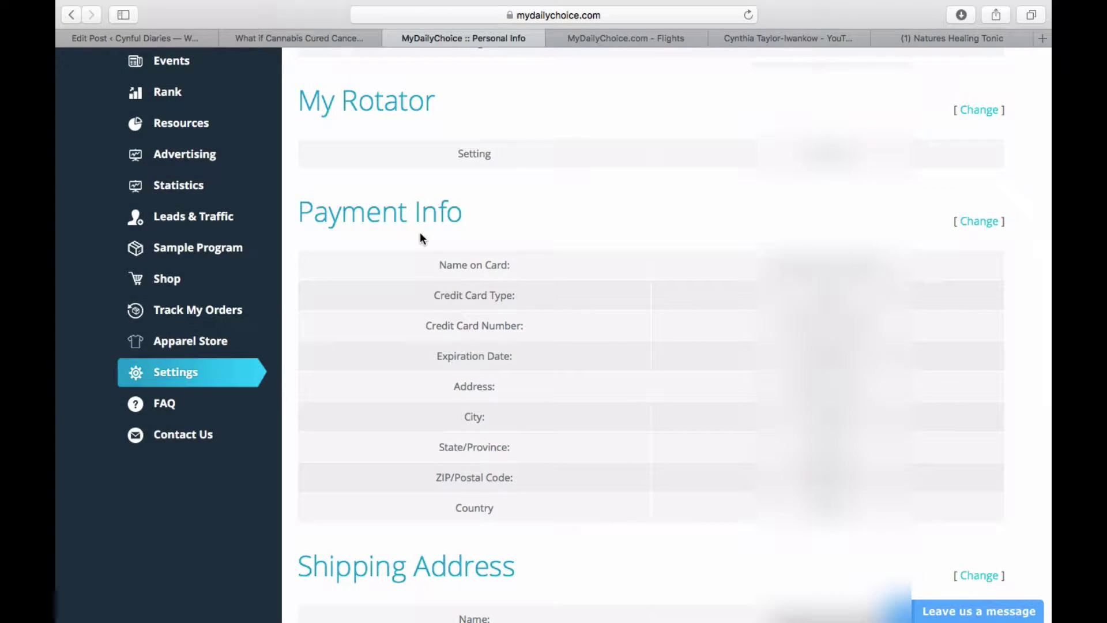
pyautogui.scroll(-5, 420, 236)
pyautogui.scroll(-3, 491, 446)
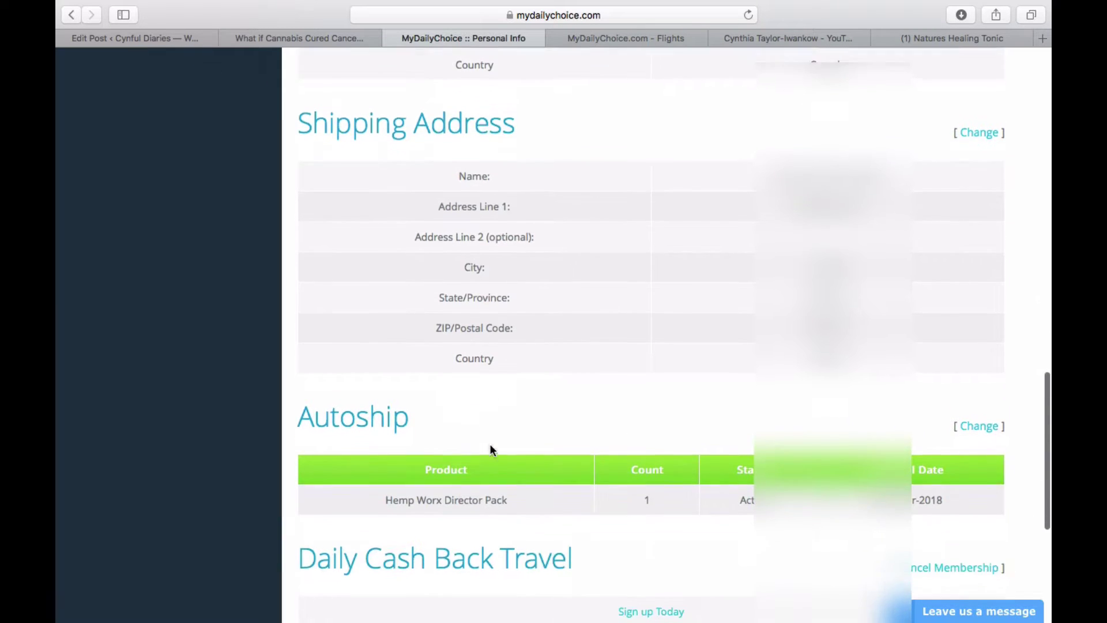
pyautogui.scroll(-3, 490, 447)
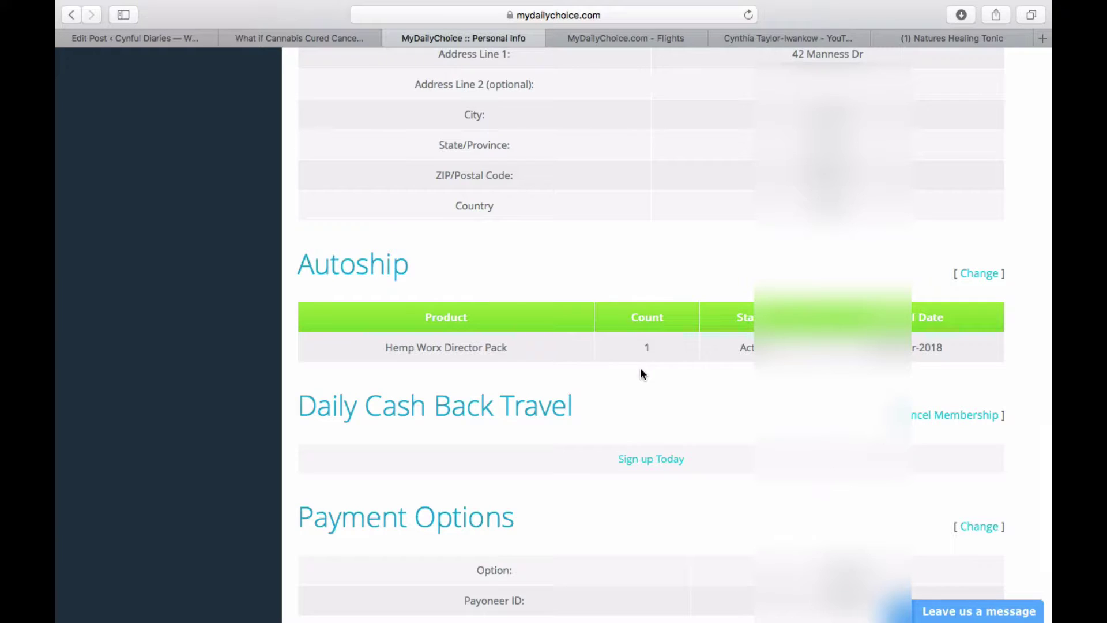
pyautogui.click(979, 274)
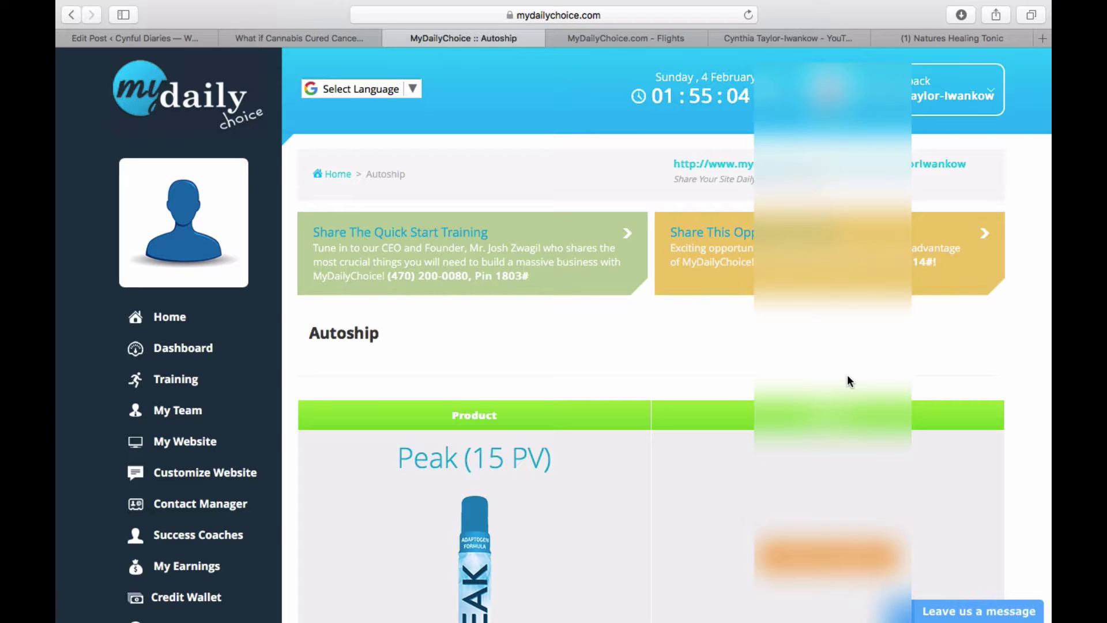
pyautogui.scroll(-1, 846, 375)
pyautogui.scroll(-2, 846, 380)
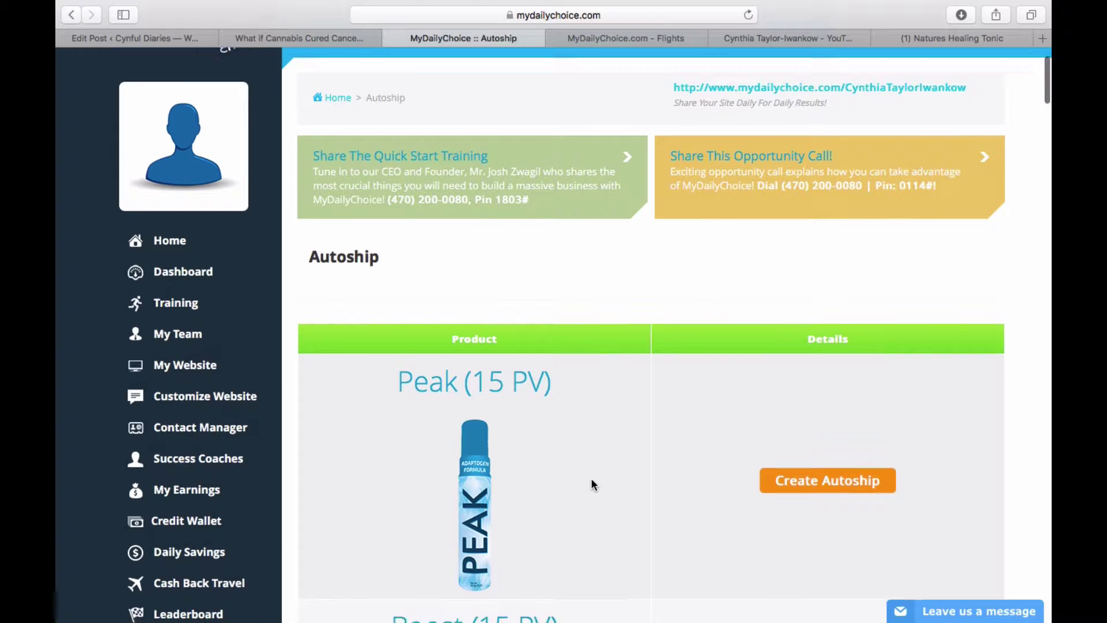
pyautogui.scroll(-5, 593, 483)
pyautogui.scroll(-4, 593, 483)
pyautogui.scroll(-2, 594, 483)
pyautogui.scroll(-3, 593, 483)
pyautogui.scroll(-3, 593, 483)
pyautogui.scroll(-2, 593, 483)
pyautogui.scroll(-5, 593, 483)
pyautogui.scroll(-7, 593, 484)
pyautogui.scroll(-4, 593, 483)
pyautogui.scroll(-1, 593, 484)
pyautogui.scroll(-2, 594, 484)
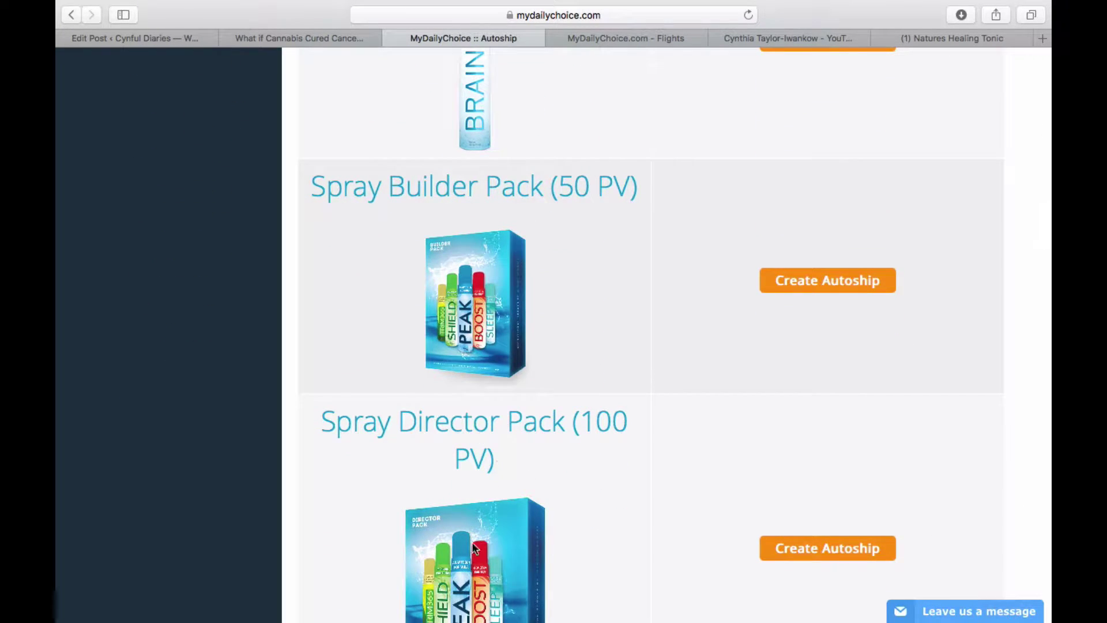
pyautogui.scroll(-2, 470, 563)
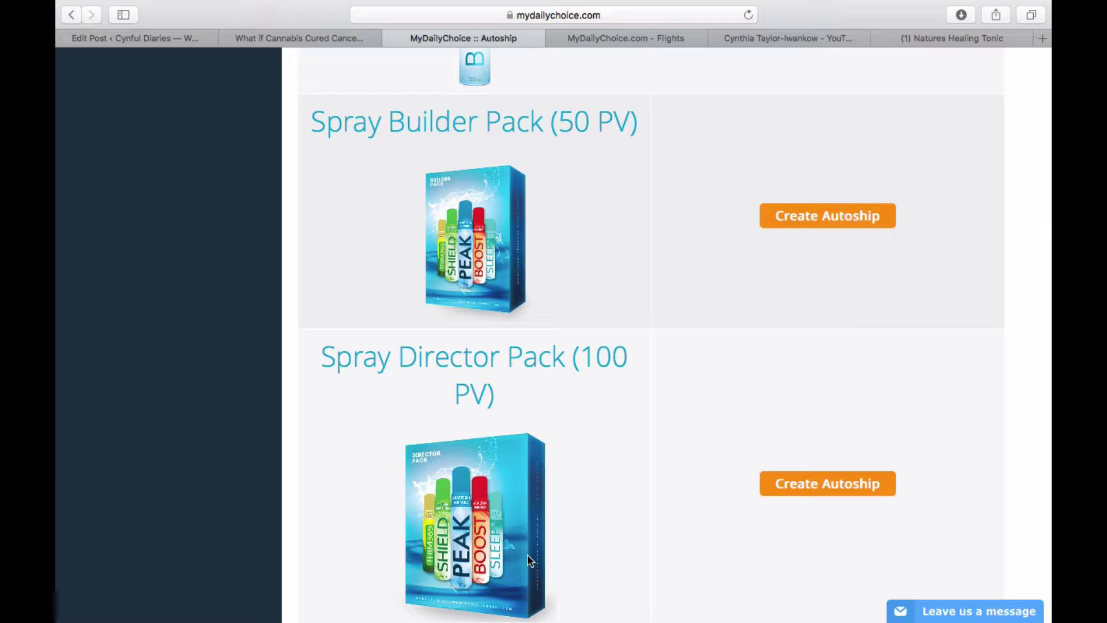
# Step: Scroll past the Builder Packs to the Hemp Worx Director Pack, next billing 3-Mar-2018
pyautogui.scroll(-2, 565, 547)
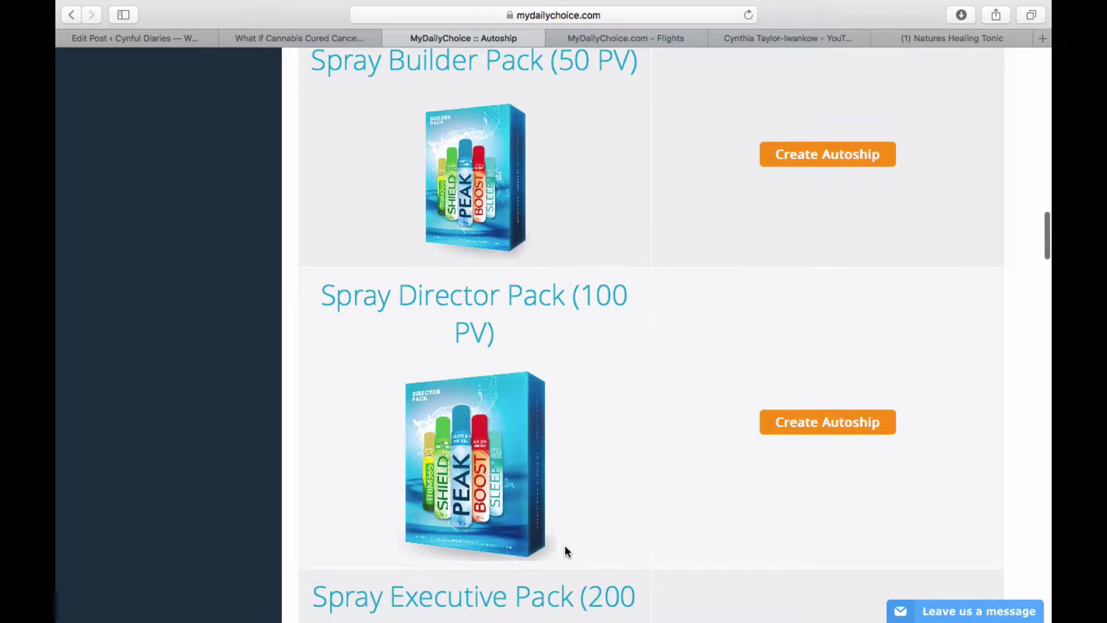
pyautogui.scroll(-1, 564, 548)
pyautogui.scroll(-3, 565, 547)
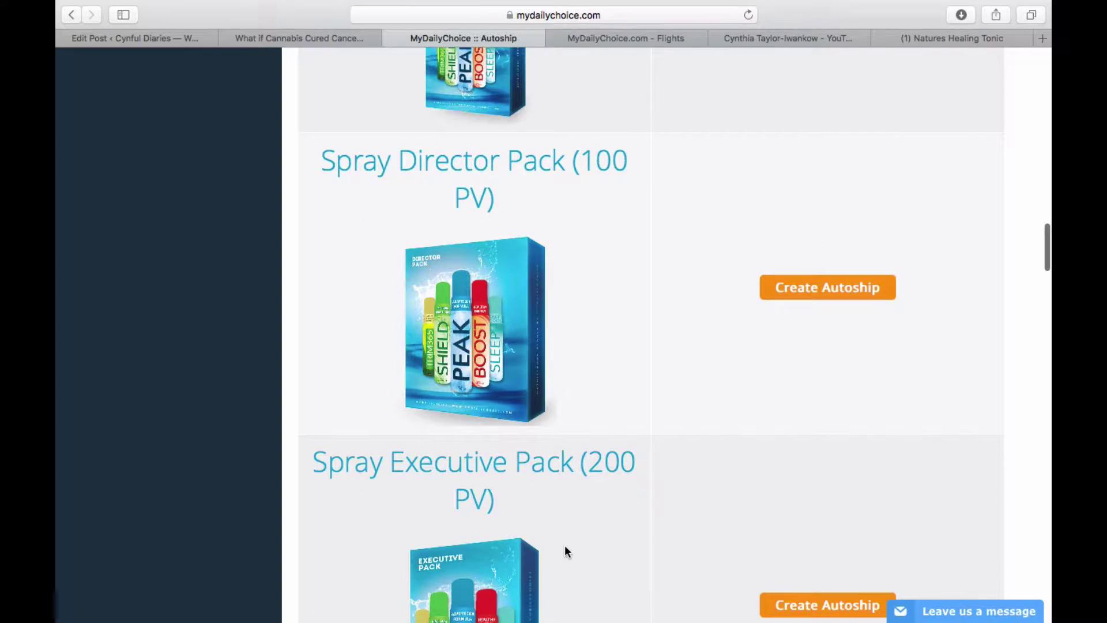
pyautogui.scroll(-2, 565, 545)
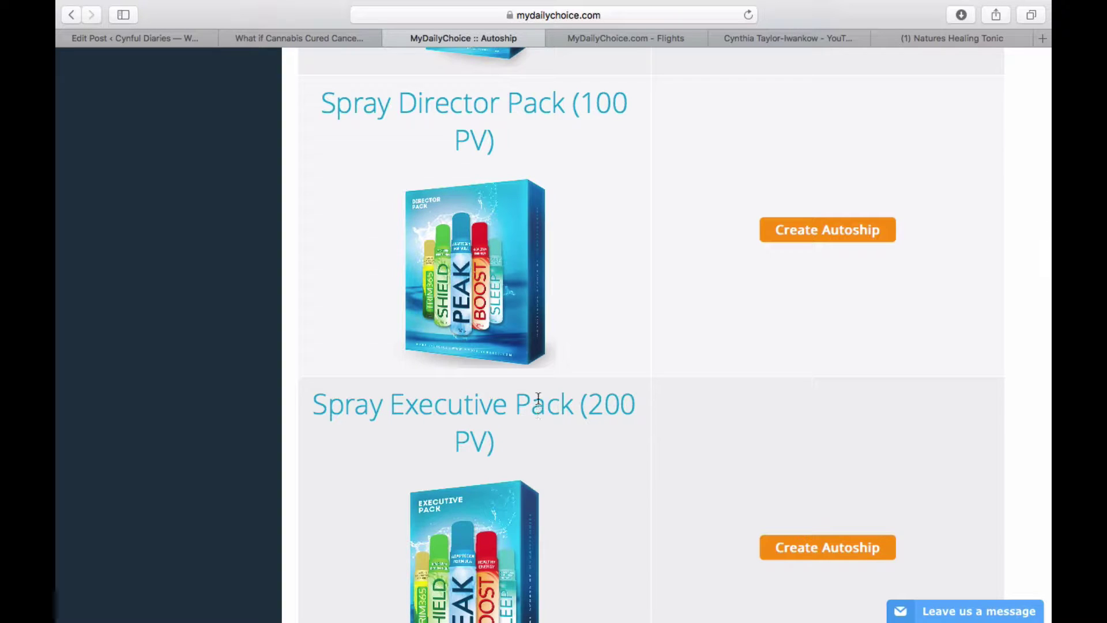
pyautogui.scroll(-1, 576, 468)
pyautogui.scroll(-2, 576, 468)
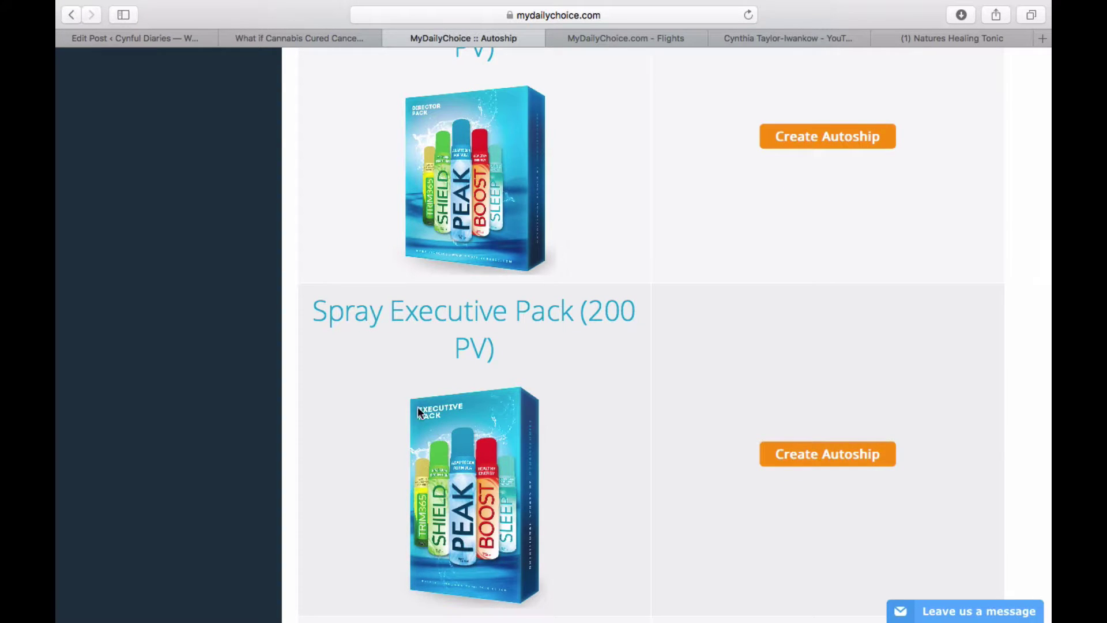
pyautogui.scroll(-5, 498, 454)
pyautogui.scroll(-3, 498, 454)
pyautogui.scroll(-2, 499, 455)
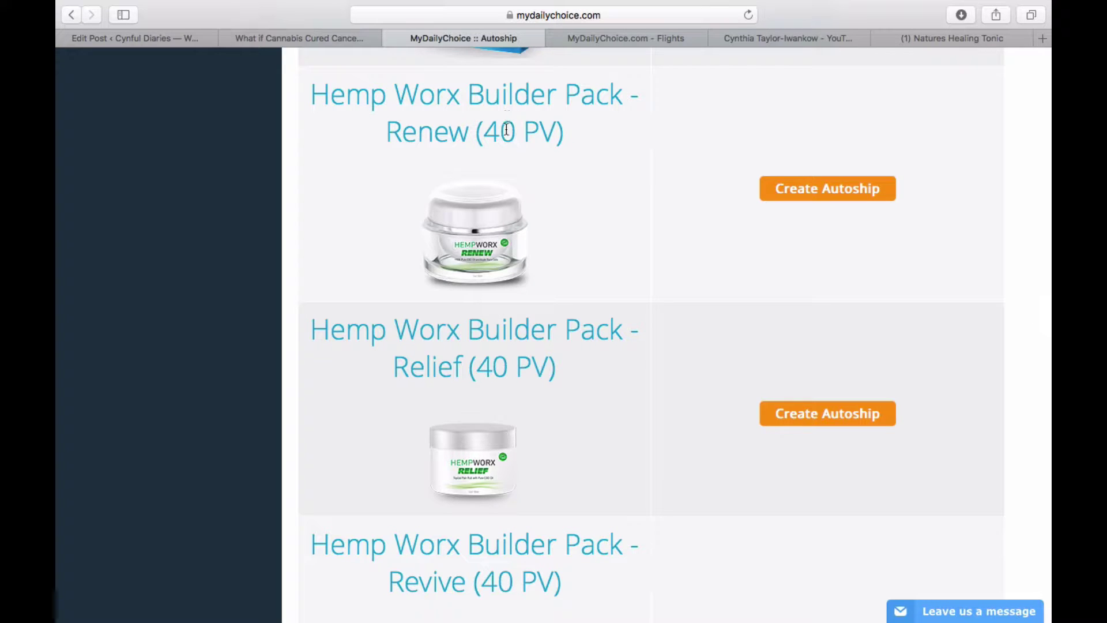
pyautogui.scroll(-1, 524, 445)
pyautogui.scroll(-3, 524, 444)
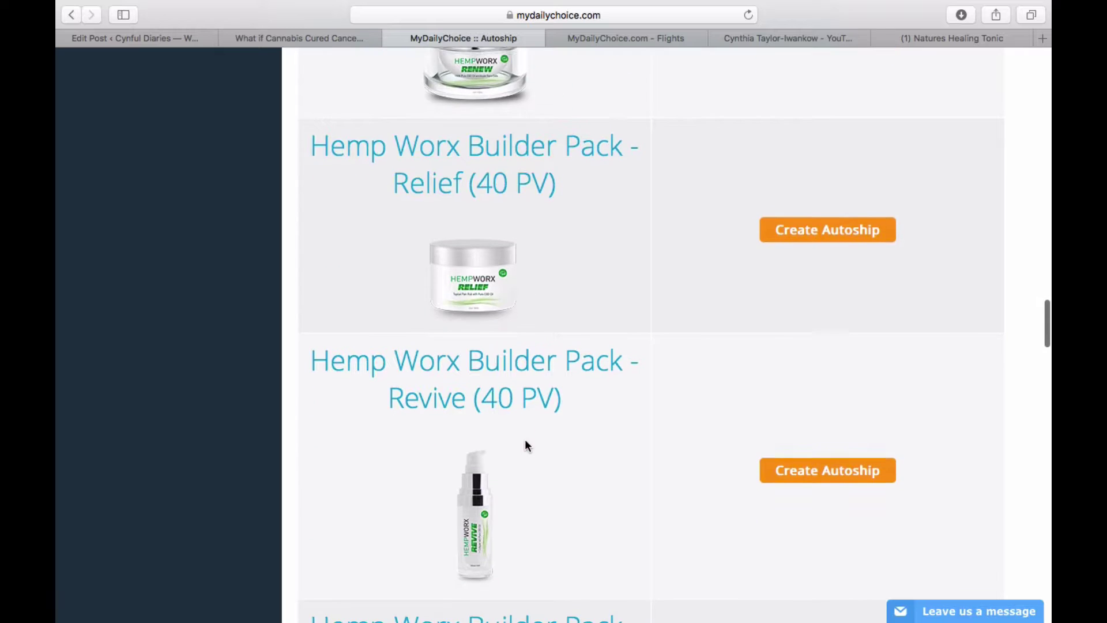
pyautogui.scroll(-3, 525, 445)
pyautogui.scroll(-3, 525, 445)
pyautogui.scroll(-2, 524, 445)
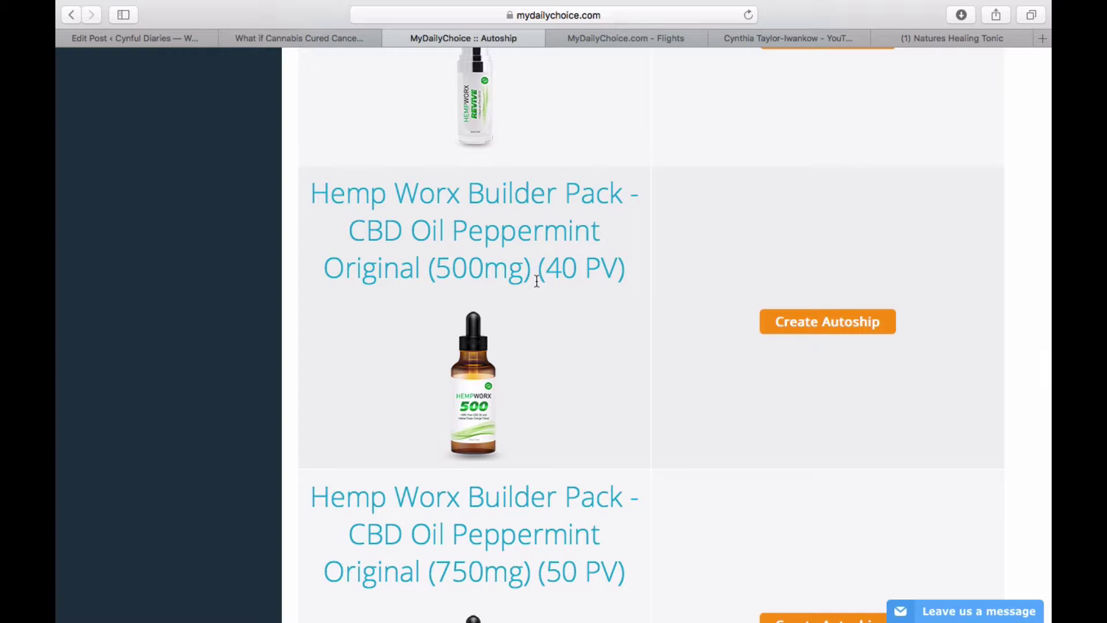
pyautogui.scroll(-5, 536, 281)
pyautogui.scroll(-3, 536, 281)
pyautogui.scroll(-4, 536, 281)
pyautogui.scroll(-3, 537, 281)
pyautogui.scroll(3, 598, 213)
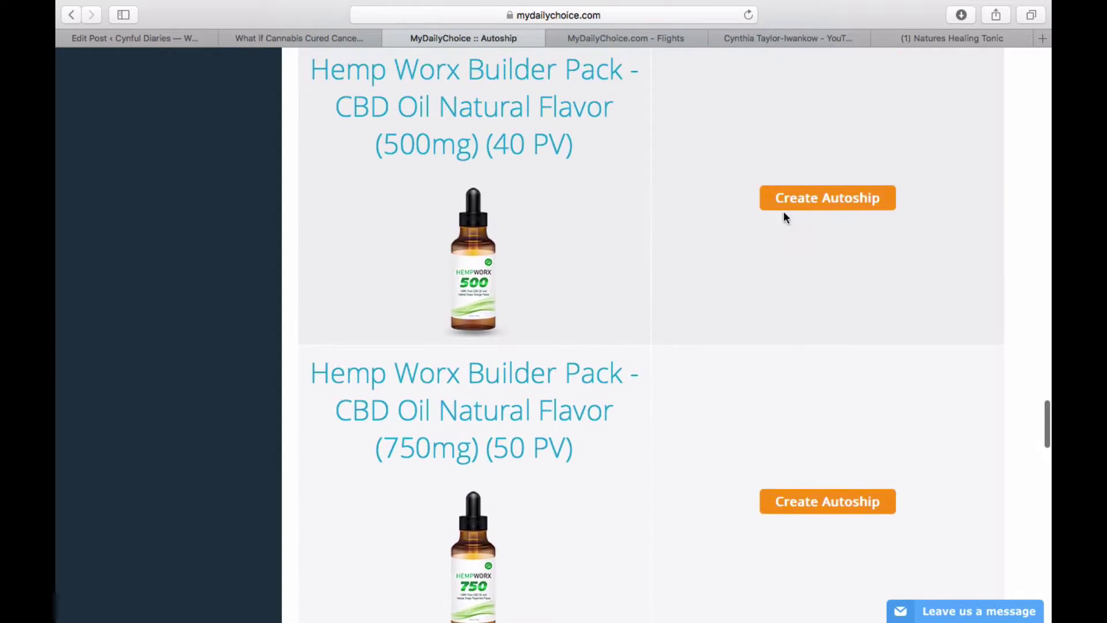
pyautogui.scroll(3, 794, 164)
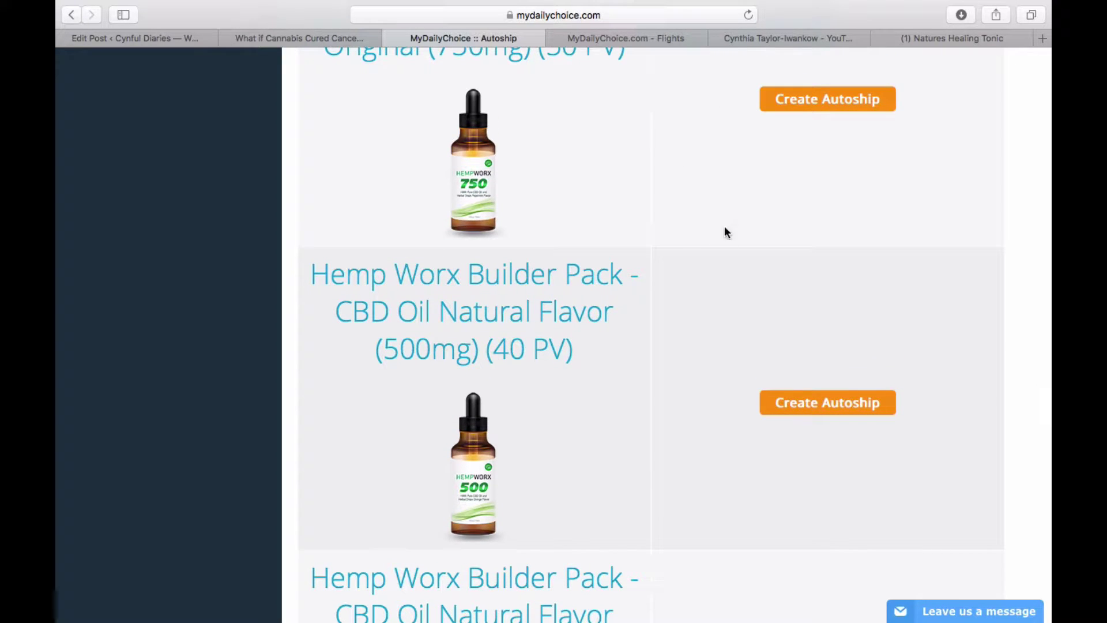
pyautogui.scroll(-1, 671, 390)
pyautogui.scroll(-3, 669, 390)
pyautogui.scroll(-1, 590, 421)
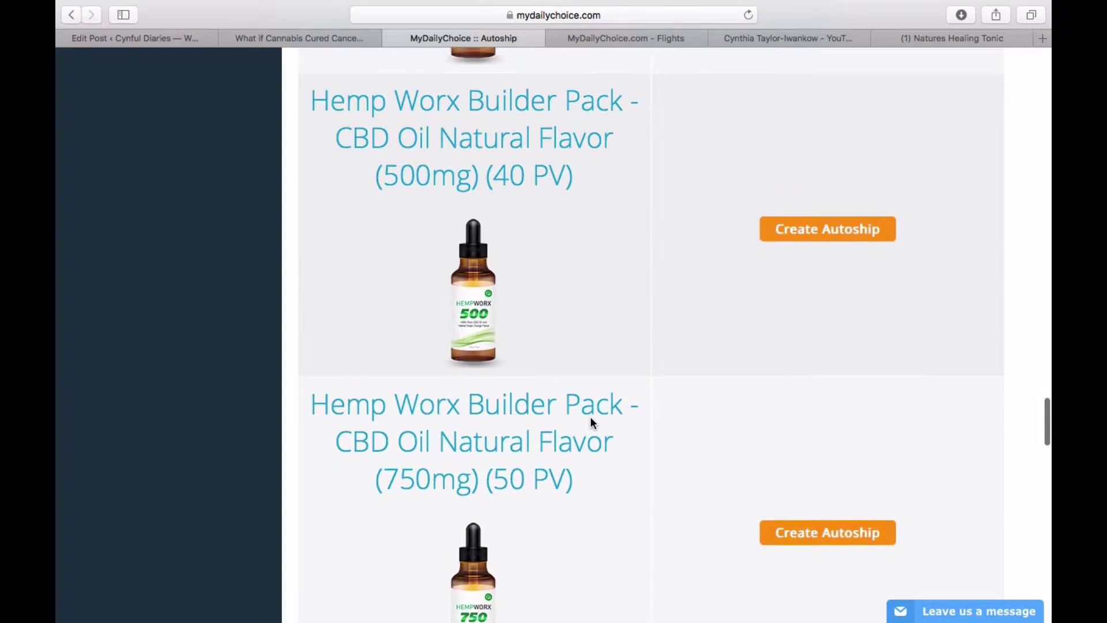
pyautogui.scroll(-1, 590, 421)
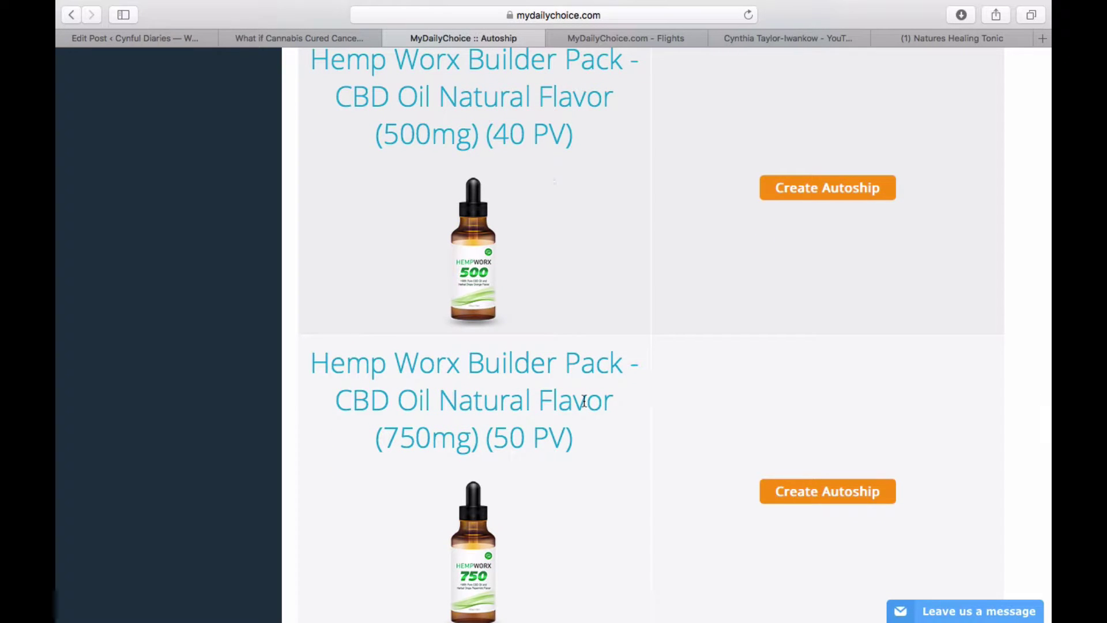
pyautogui.scroll(-1, 584, 401)
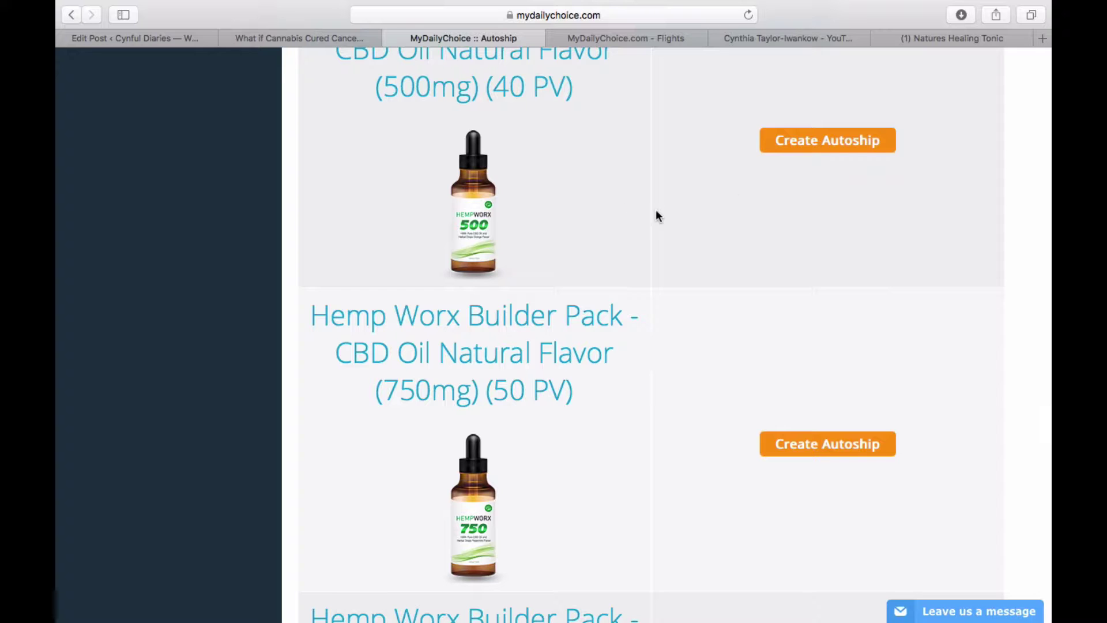
pyautogui.scroll(-1, 615, 248)
pyautogui.scroll(-7, 617, 247)
pyautogui.scroll(-2, 547, 288)
pyautogui.scroll(-6, 576, 438)
pyautogui.scroll(-6, 587, 465)
pyautogui.scroll(-3, 587, 465)
pyautogui.scroll(-3, 587, 466)
pyautogui.scroll(-3, 588, 466)
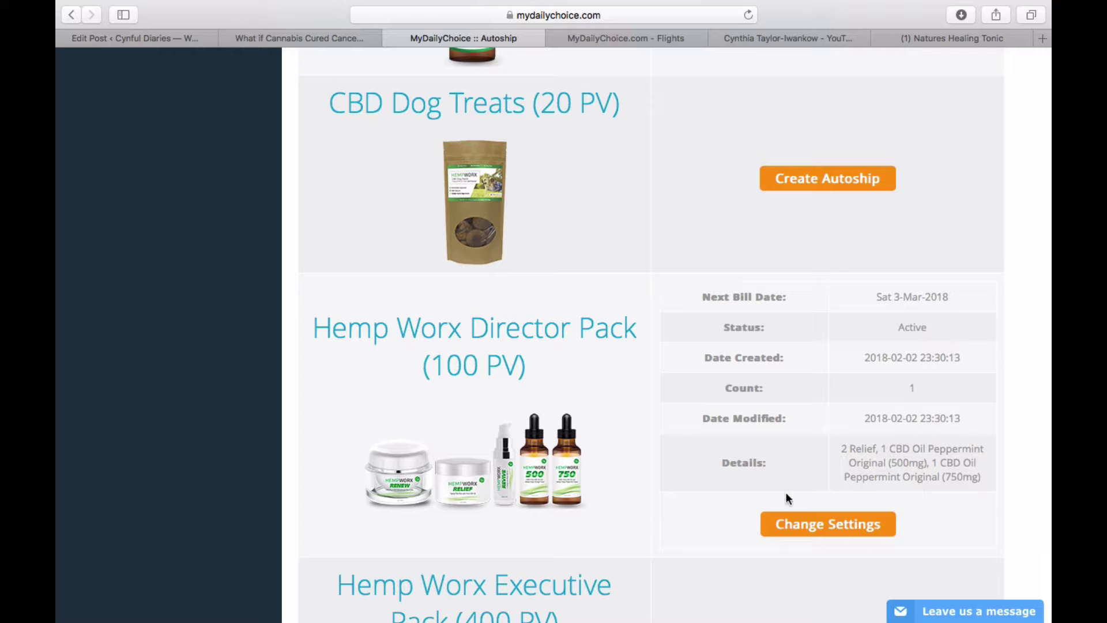
pyautogui.scroll(-1, 584, 504)
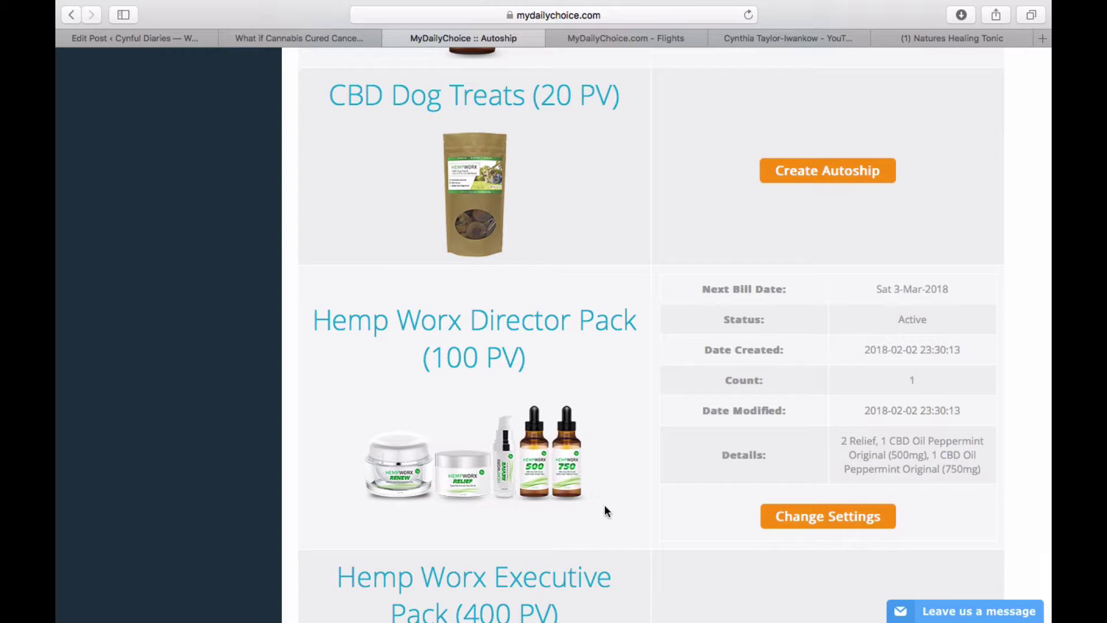
pyautogui.scroll(-3, 606, 505)
pyautogui.scroll(-2, 607, 505)
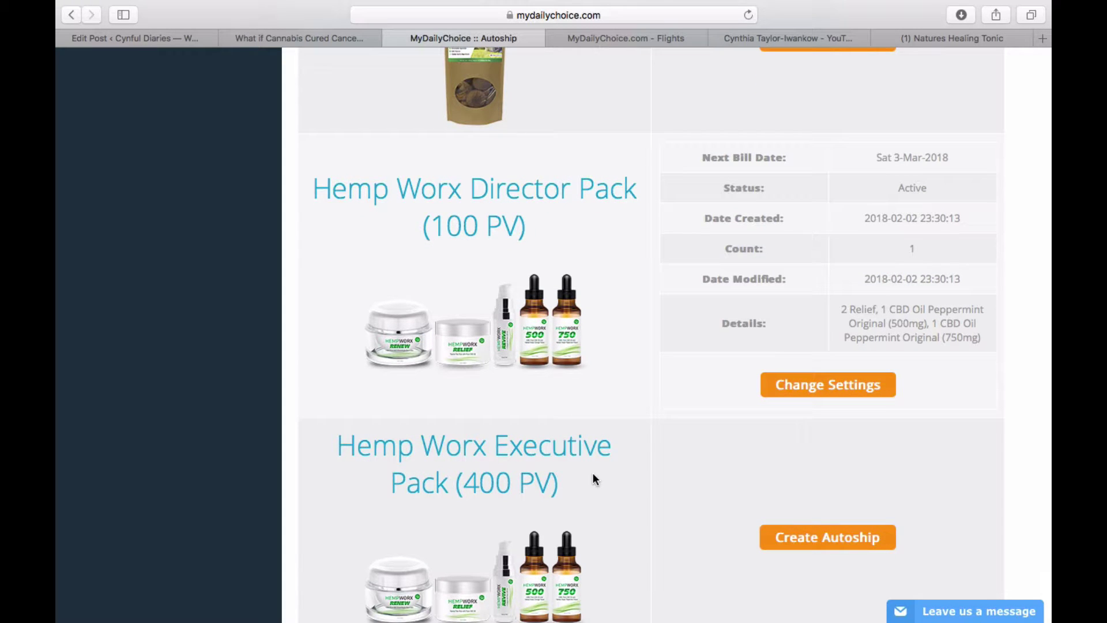
pyautogui.scroll(-2, 595, 478)
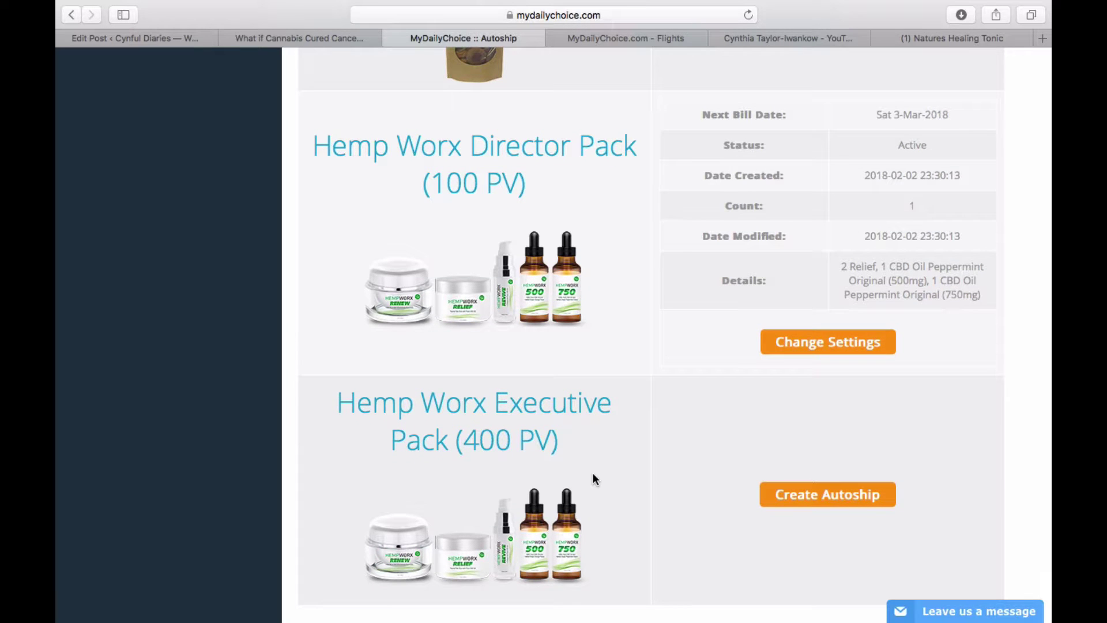
pyautogui.scroll(-1, 594, 477)
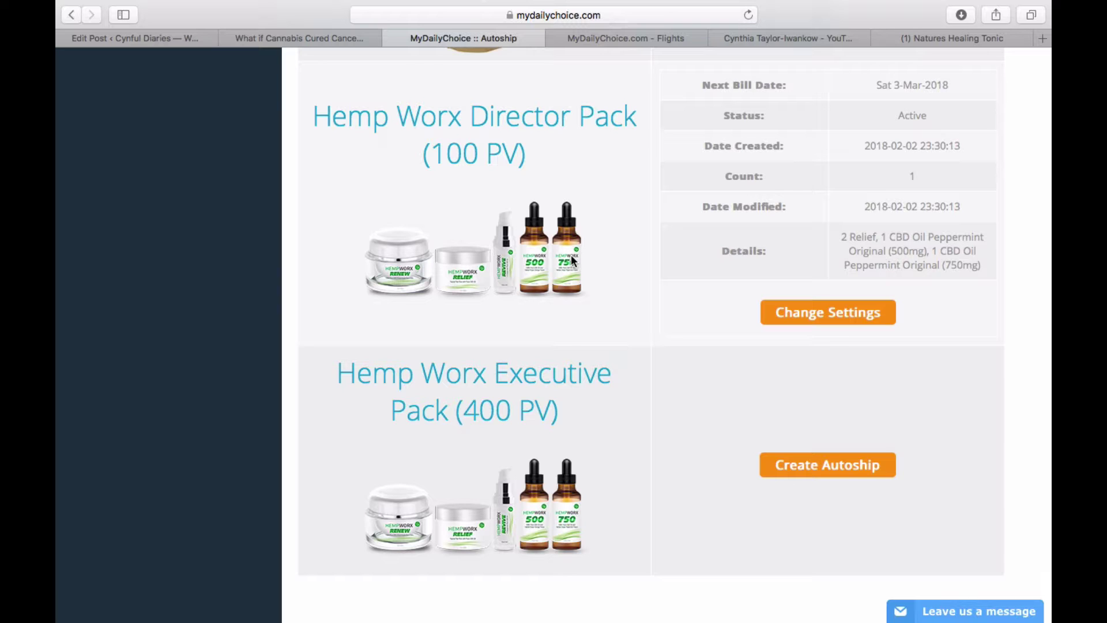
pyautogui.scroll(4, 572, 260)
pyautogui.scroll(4, 573, 261)
pyautogui.scroll(7, 572, 260)
pyautogui.scroll(6, 572, 260)
pyautogui.scroll(5, 572, 261)
pyautogui.scroll(5, 572, 261)
pyautogui.scroll(5, 573, 260)
pyautogui.scroll(10, 572, 260)
pyautogui.scroll(-5, 571, 254)
pyautogui.scroll(-5, 571, 254)
pyautogui.scroll(-1, 571, 255)
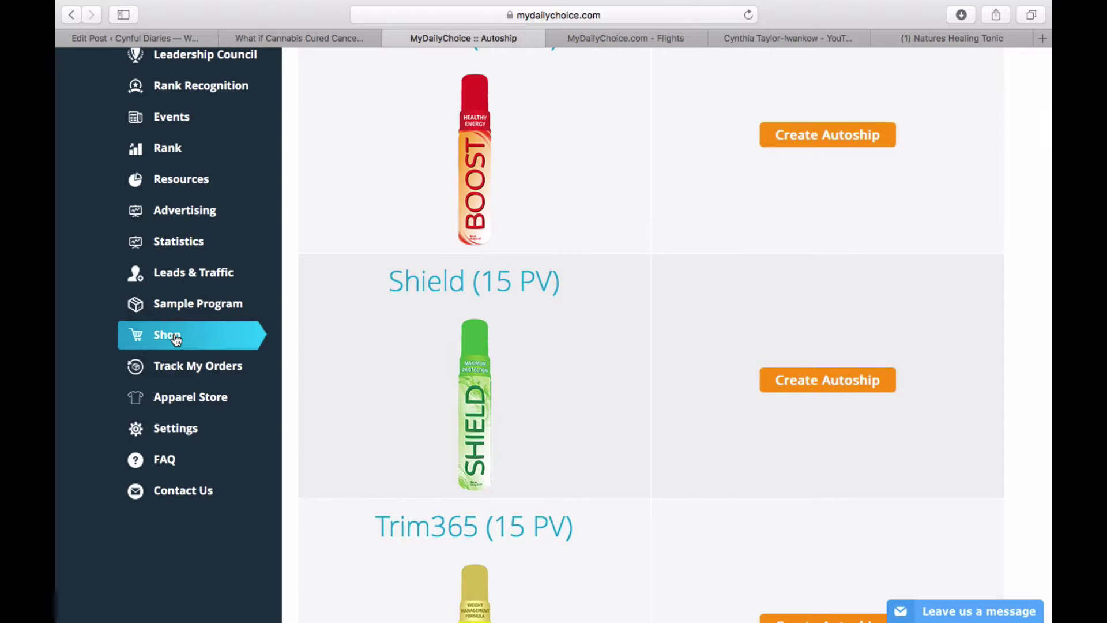
pyautogui.scroll(-5, 585, 402)
pyautogui.scroll(-5, 586, 403)
pyautogui.scroll(-6, 588, 384)
pyautogui.scroll(-3, 589, 385)
pyautogui.scroll(3, 589, 385)
pyautogui.scroll(4, 589, 385)
pyautogui.scroll(8, 589, 385)
pyautogui.scroll(10, 589, 385)
pyautogui.scroll(5, 590, 385)
pyautogui.scroll(3, 589, 385)
pyautogui.scroll(1, 589, 385)
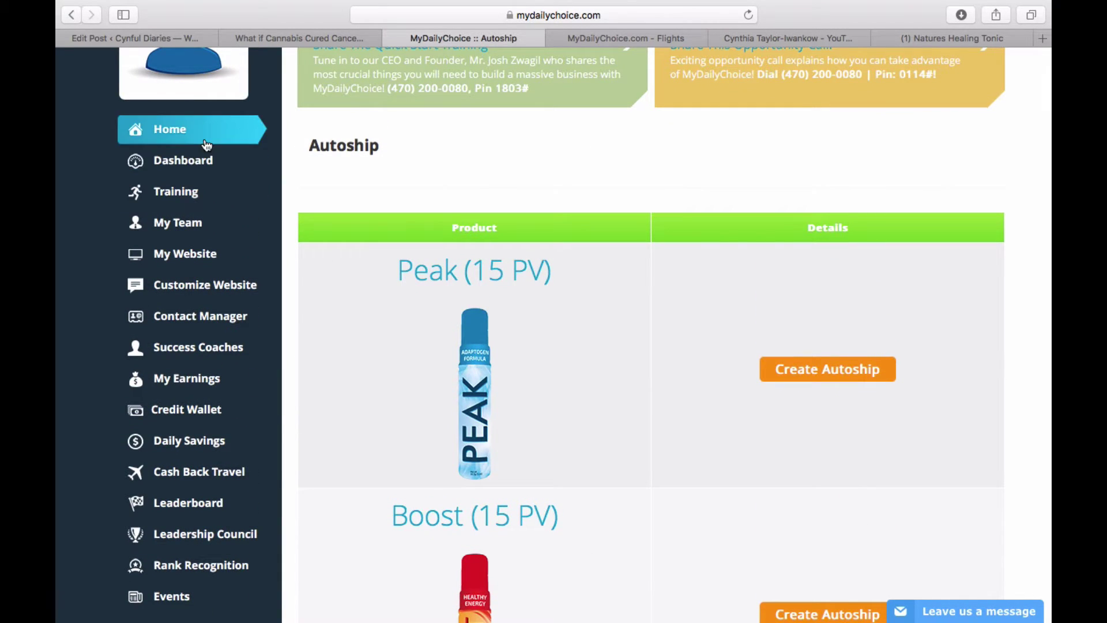
pyautogui.moveTo(192, 503)
pyautogui.scroll(-1, 240, 508)
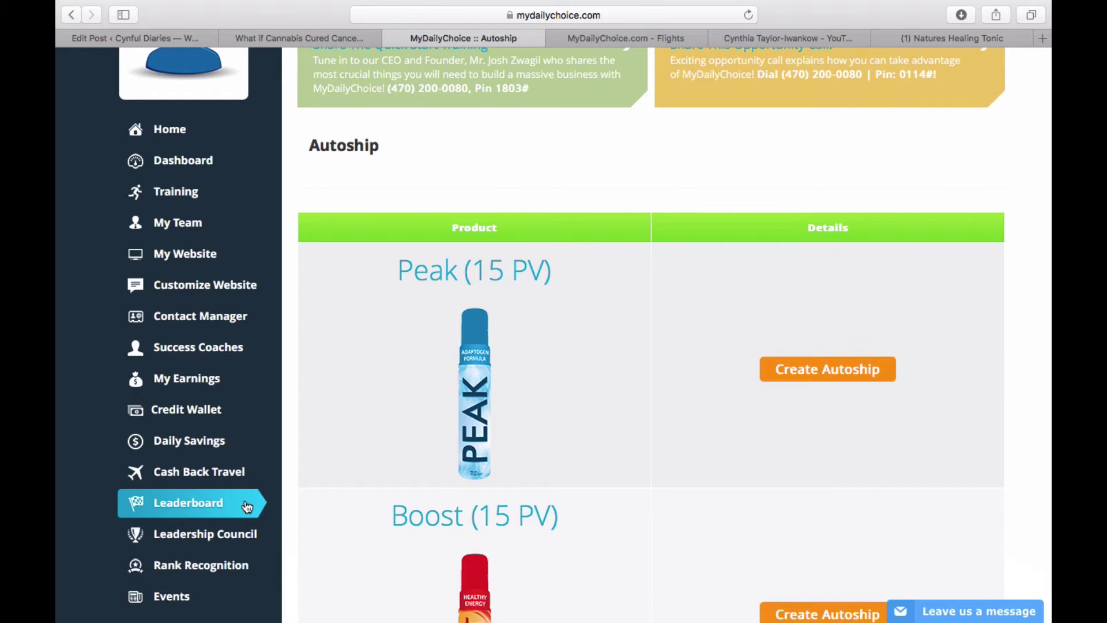
pyautogui.scroll(-5, 242, 508)
pyautogui.scroll(-1, 245, 506)
pyautogui.scroll(-3, 247, 507)
pyautogui.scroll(-2, 247, 505)
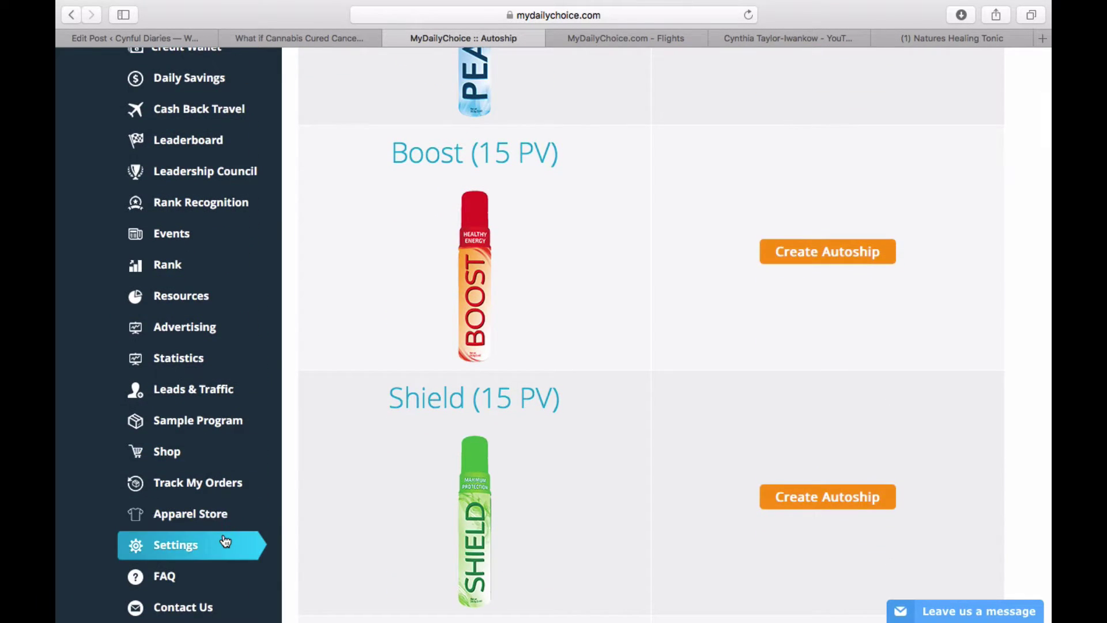
# Step: Show the Autoship section's Hemp Worx Director Pack: Active, next bill 3-Mar-2018
pyautogui.click(224, 540)
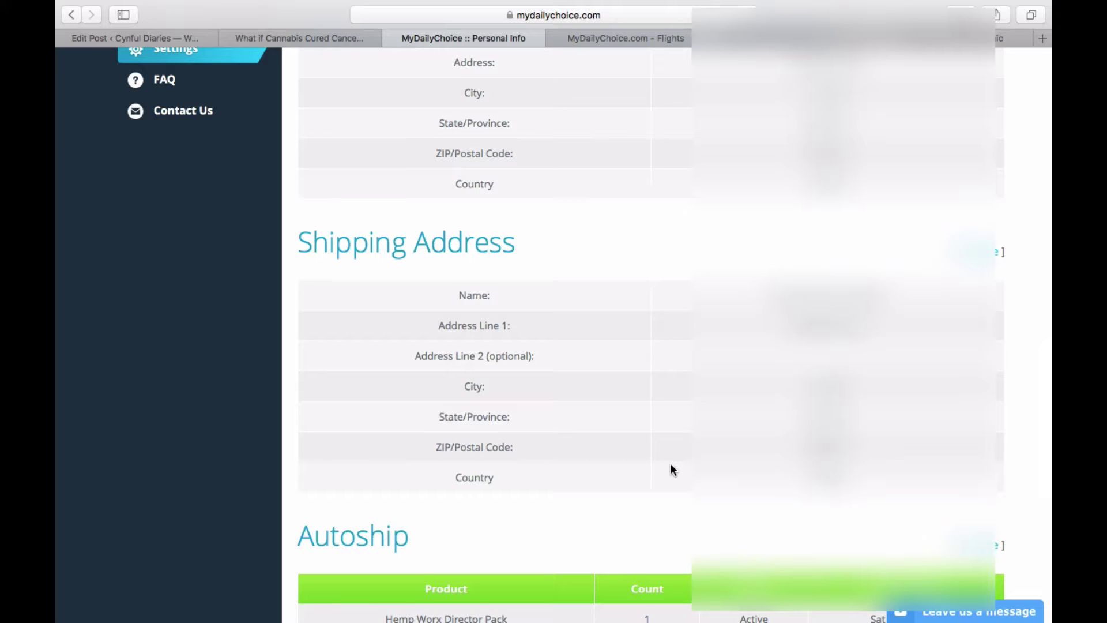
pyautogui.scroll(-1, 670, 465)
pyautogui.scroll(-2, 670, 465)
pyautogui.scroll(-2, 670, 465)
pyautogui.scroll(-2, 670, 467)
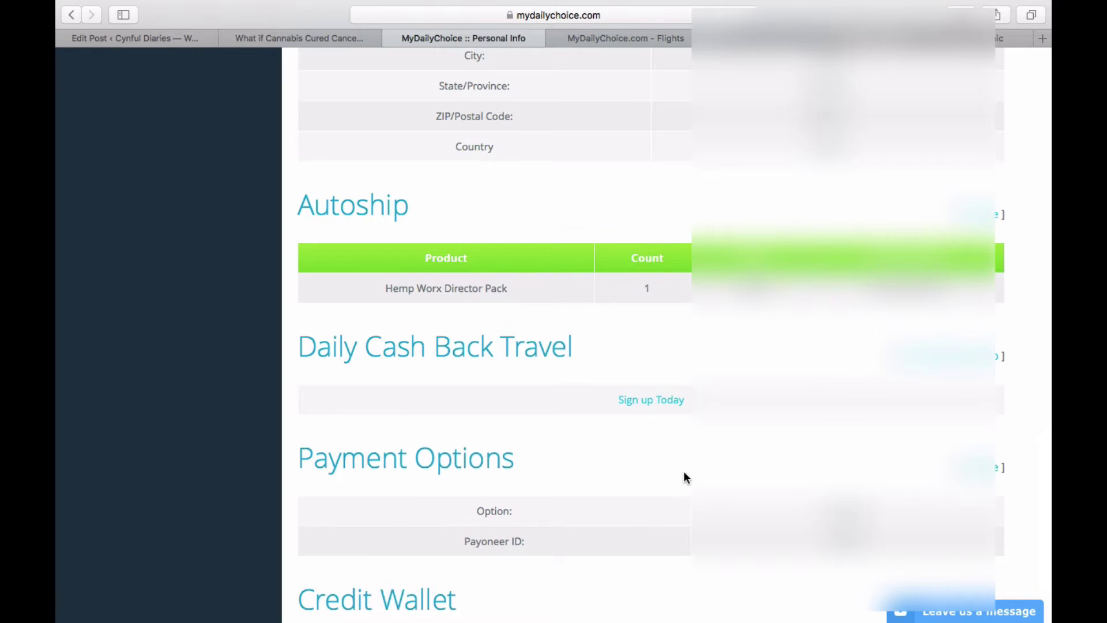
pyautogui.scroll(-5, 684, 476)
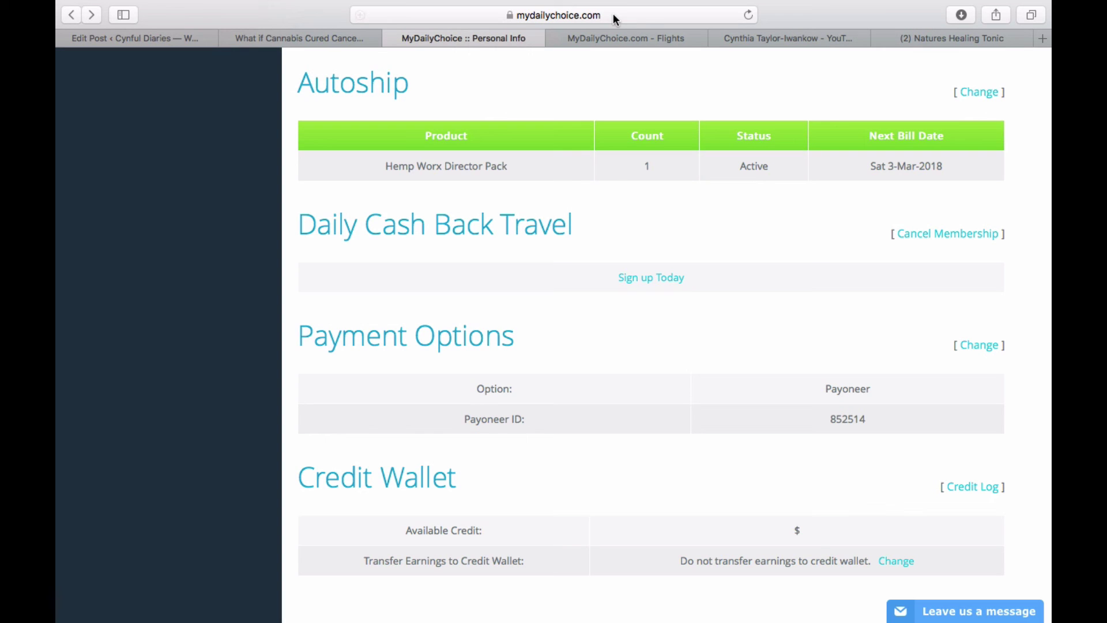
pyautogui.moveTo(593, 9)
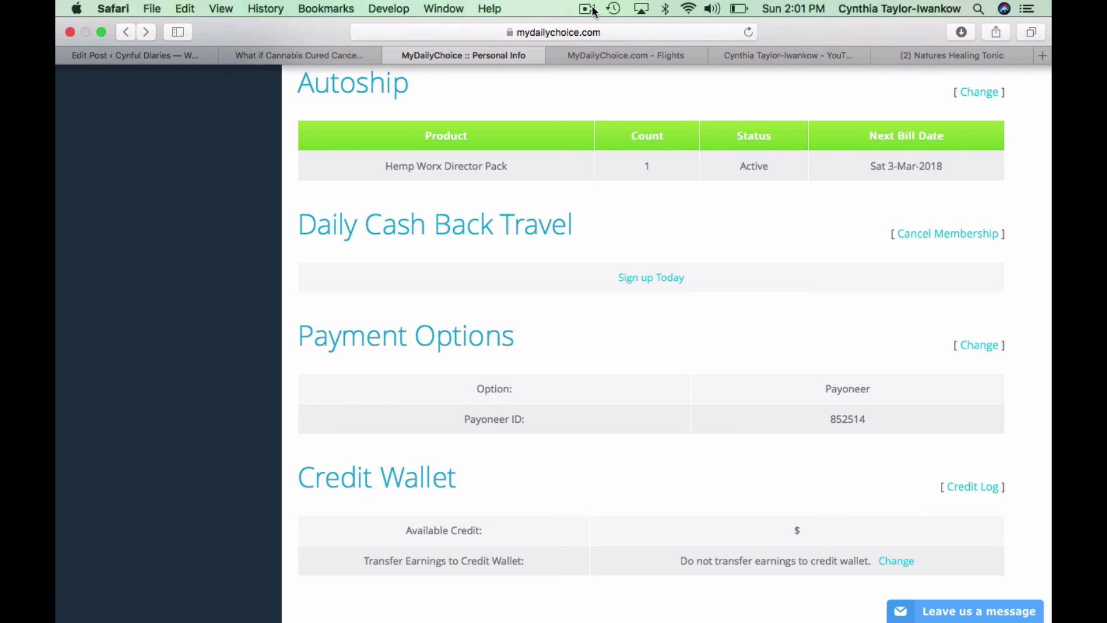
pyautogui.scroll(3, 552, 215)
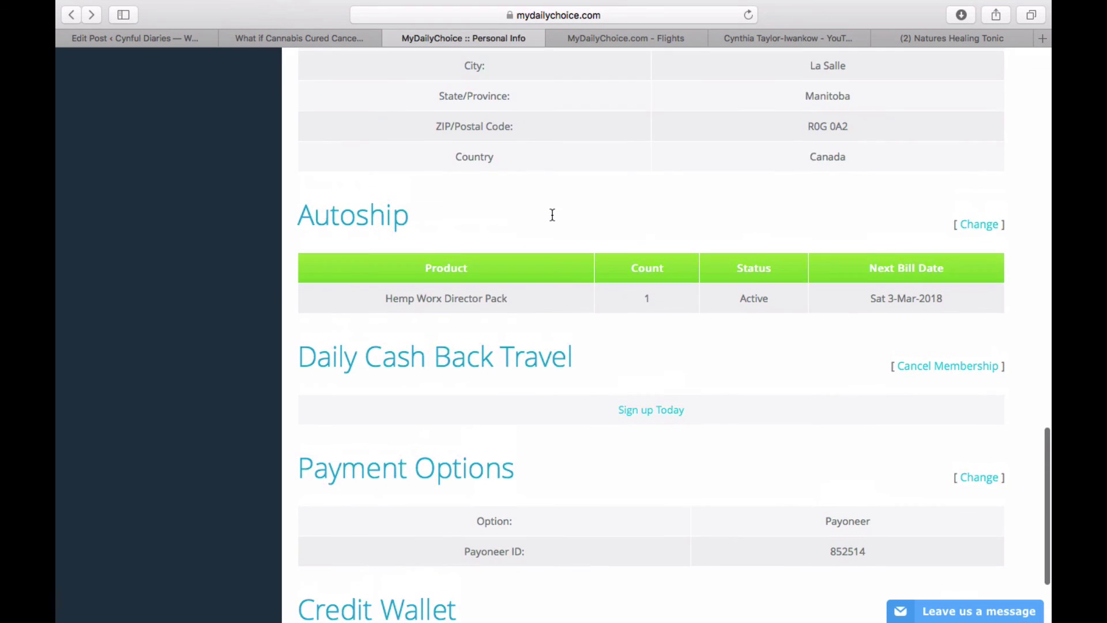